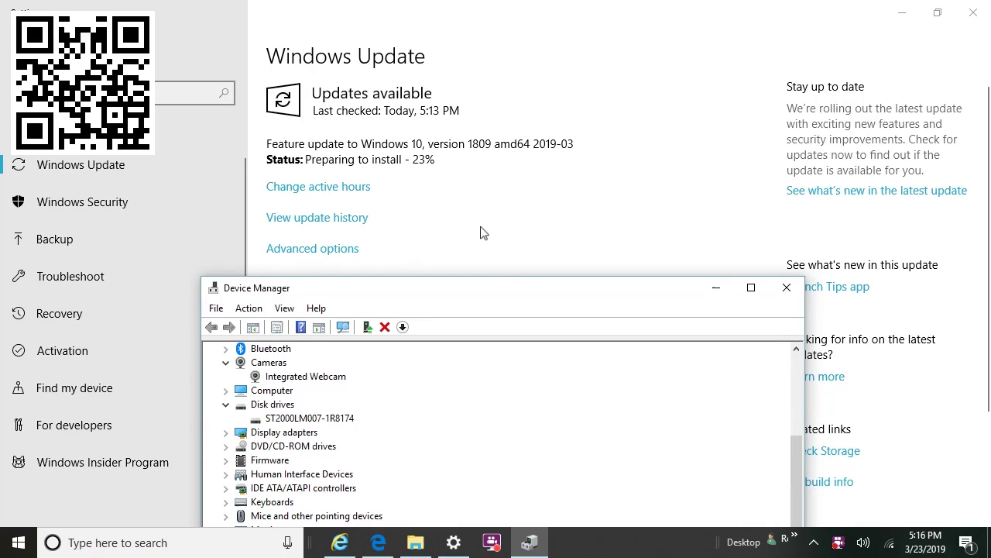
Step: Move the Device Manager window to the upper right so more of the device list shows
{"action": "left_click_drag", "start_coordinate": [539, 295], "coordinate": [728, 73]}
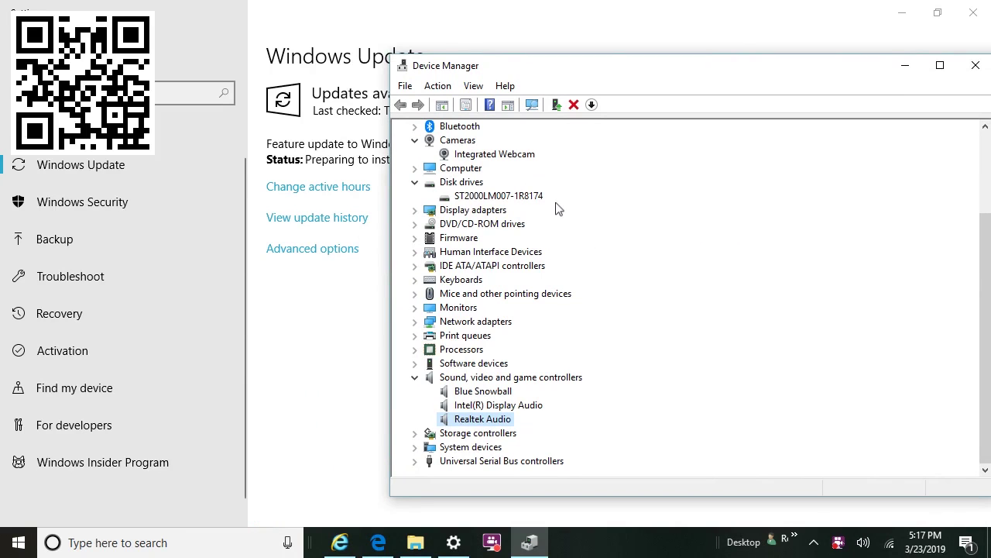
Step: Collapse Disk drives and expand Firmware, IDE ATA/ATAPI controllers, and Mice and other pointing devices
{"action": "left_click", "coordinate": [412, 183]}
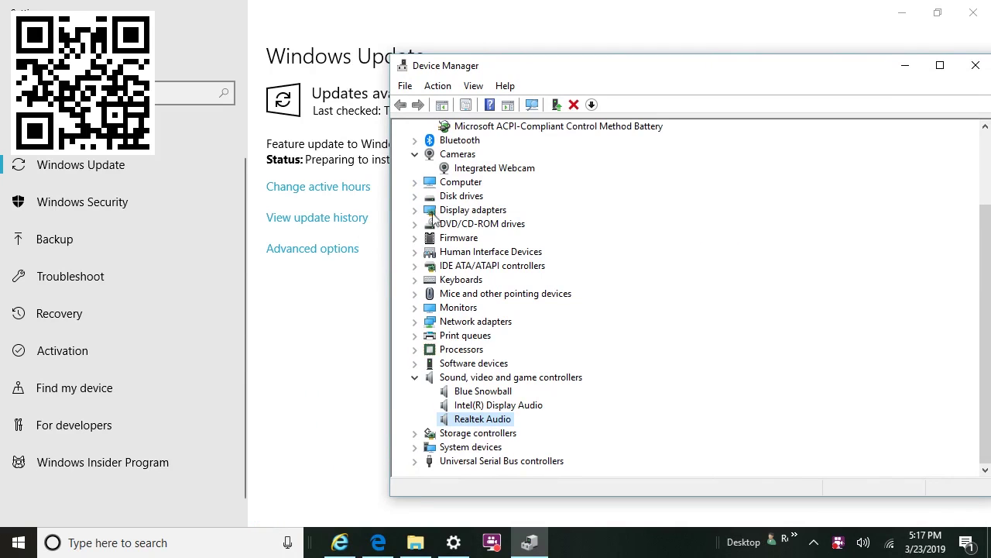
{"action": "left_click", "coordinate": [414, 238]}
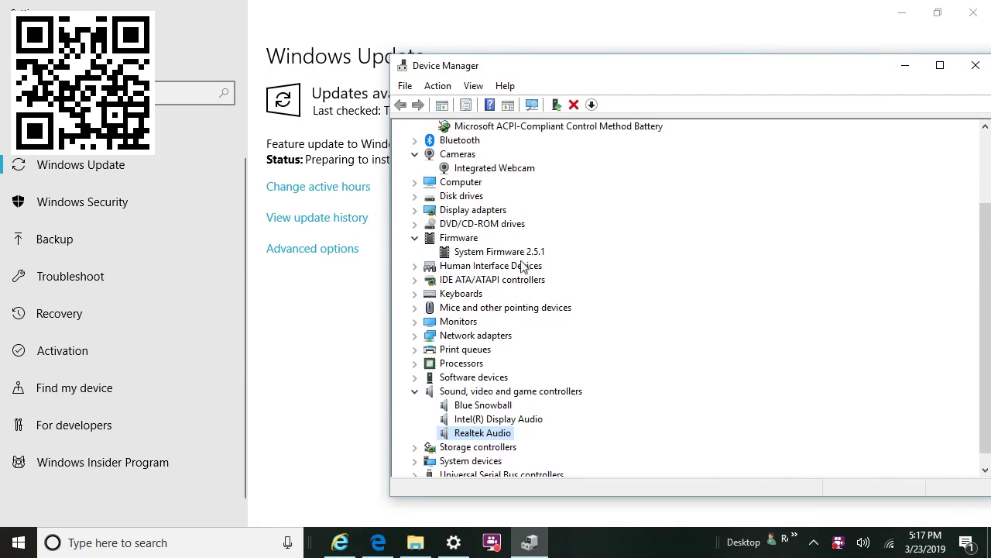
{"action": "left_click", "coordinate": [415, 280]}
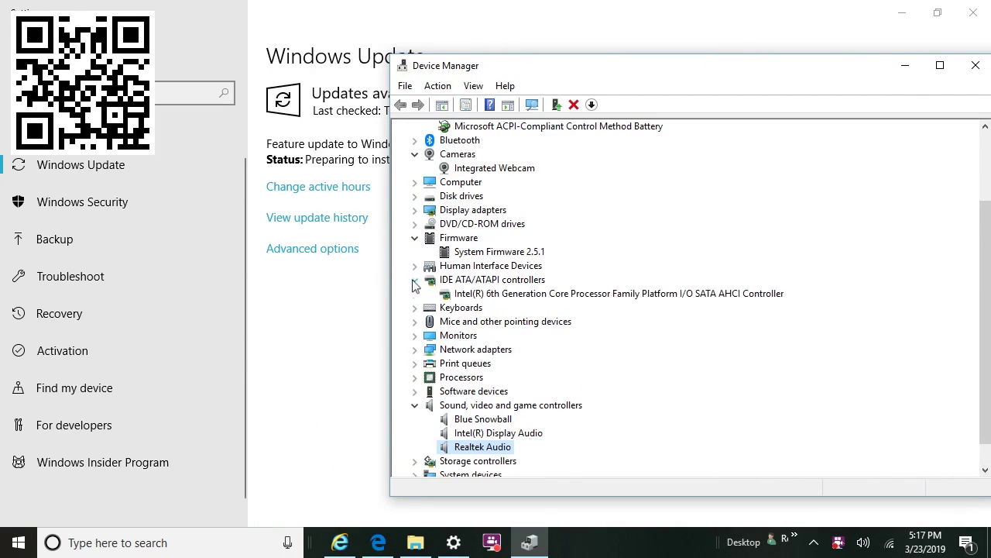
{"action": "scroll", "coordinate": [538, 277], "scroll_direction": "down", "scroll_amount": 1}
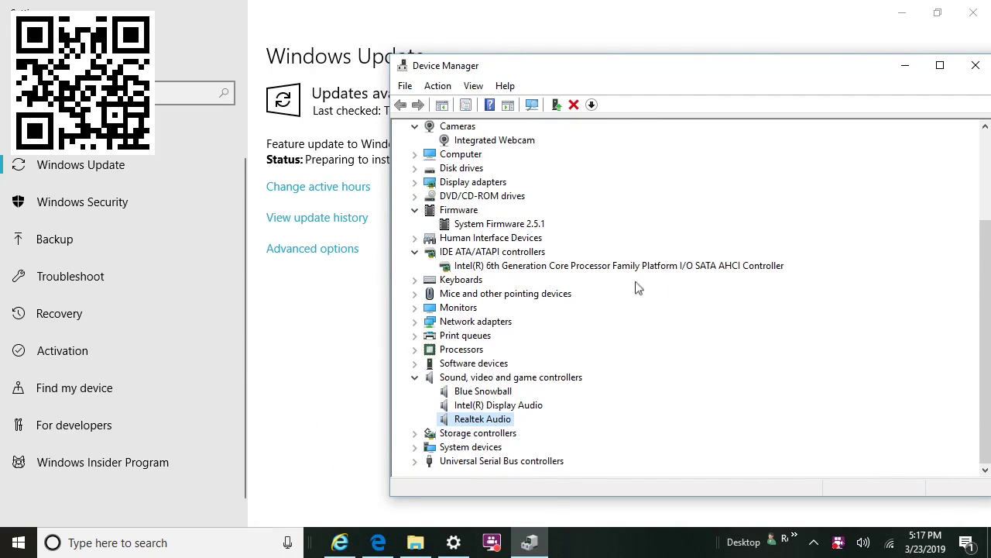
{"action": "left_click", "coordinate": [414, 294]}
{"action": "scroll", "coordinate": [542, 302], "scroll_direction": "down", "scroll_amount": 1}
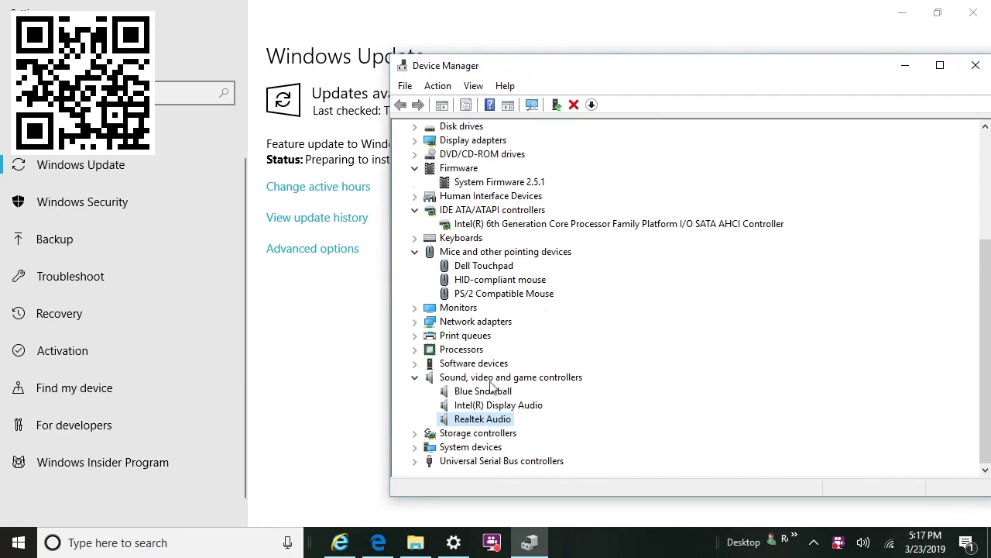
Step: Inspect Realtek Audio's driver (6.0.1.8555, 10/16/2018) and its driver file list, then close the list
{"action": "double_click", "coordinate": [491, 423]}
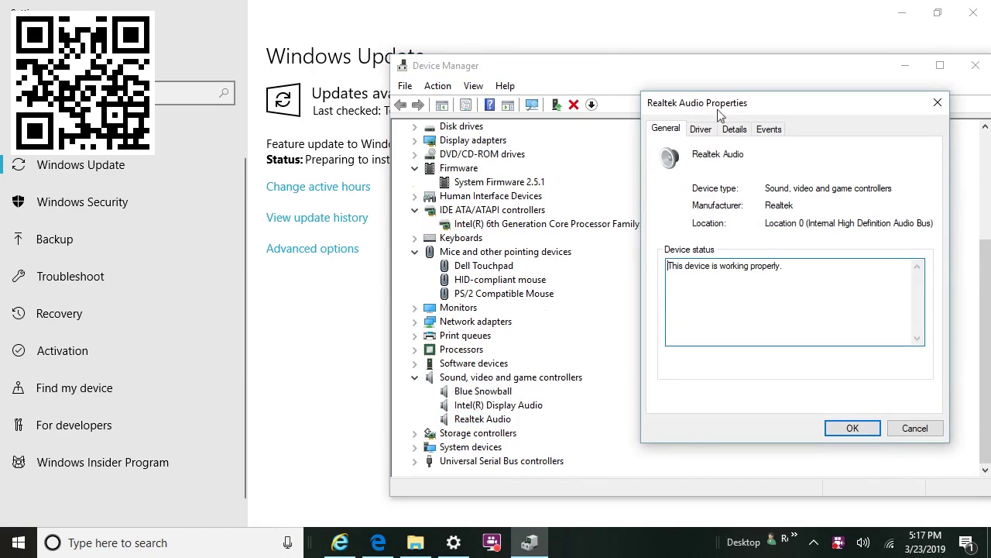
{"action": "left_click", "coordinate": [701, 131]}
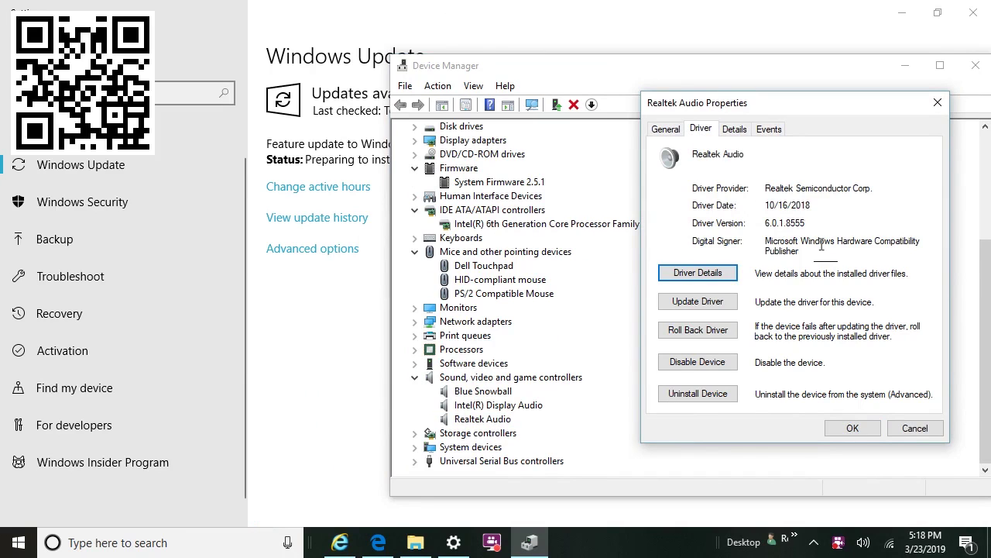
{"action": "left_click", "coordinate": [697, 273]}
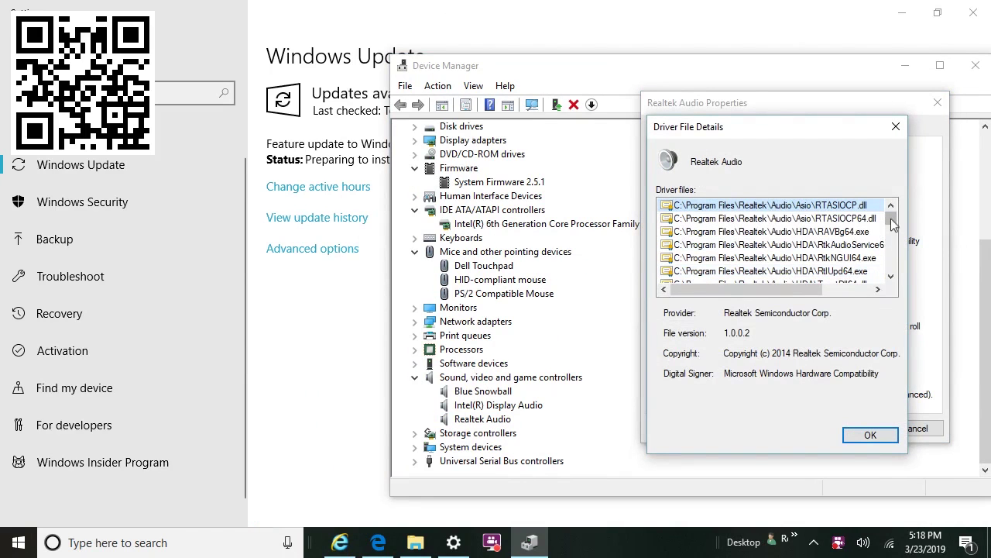
{"action": "left_click_drag", "start_coordinate": [892, 222], "coordinate": [893, 266]}
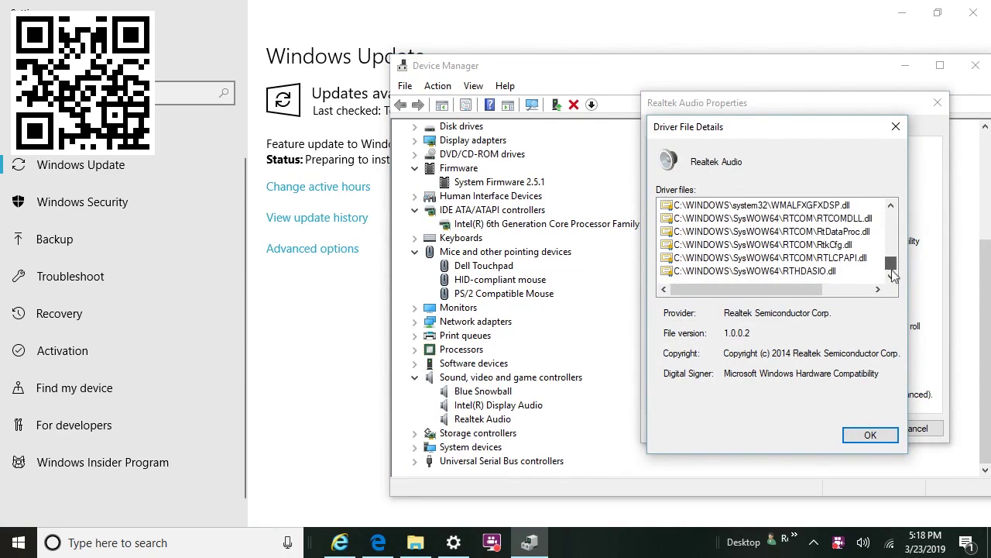
{"action": "left_click", "coordinate": [895, 128]}
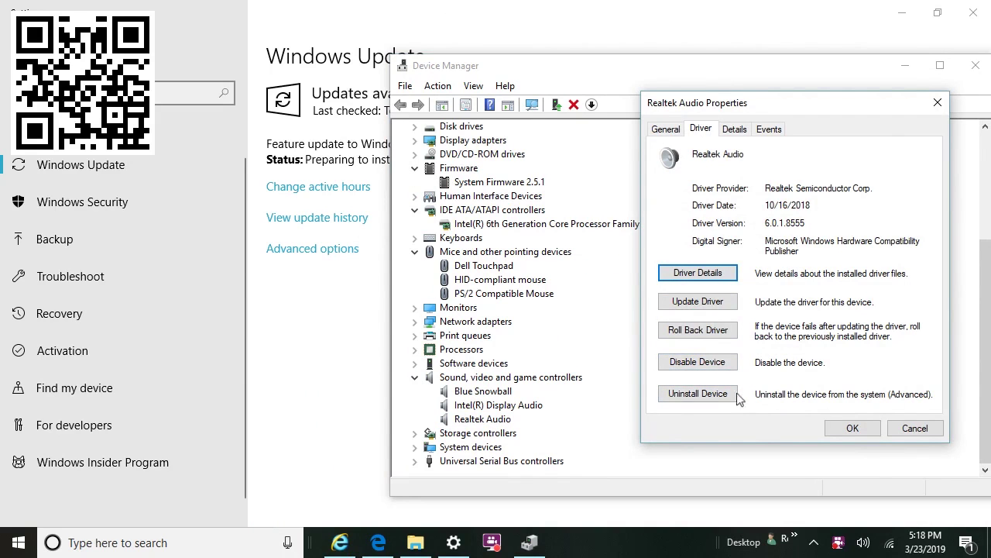
Step: Search automatically for a newer Realtek Audio driver and confirm the best driver is installed
{"action": "left_click", "coordinate": [704, 304]}
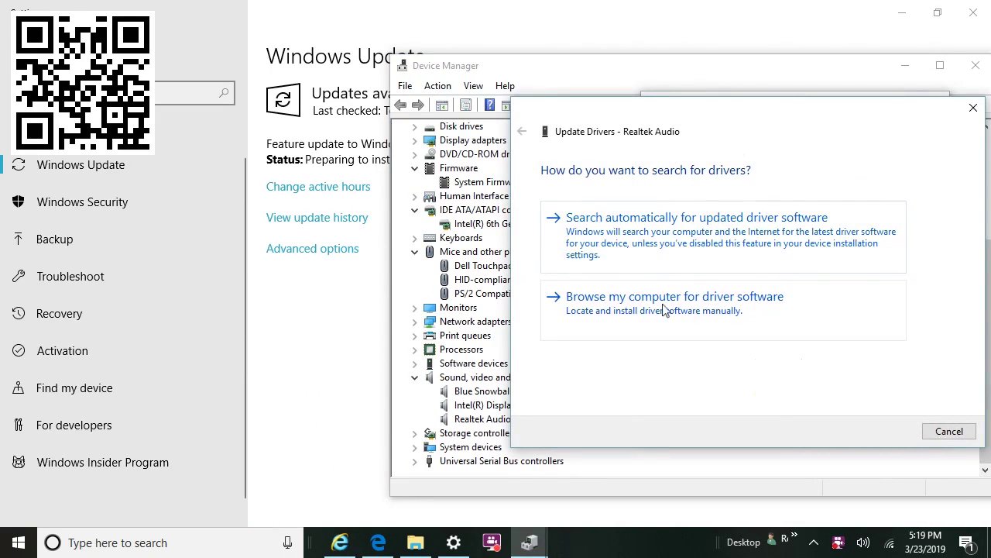
{"action": "left_click", "coordinate": [671, 223]}
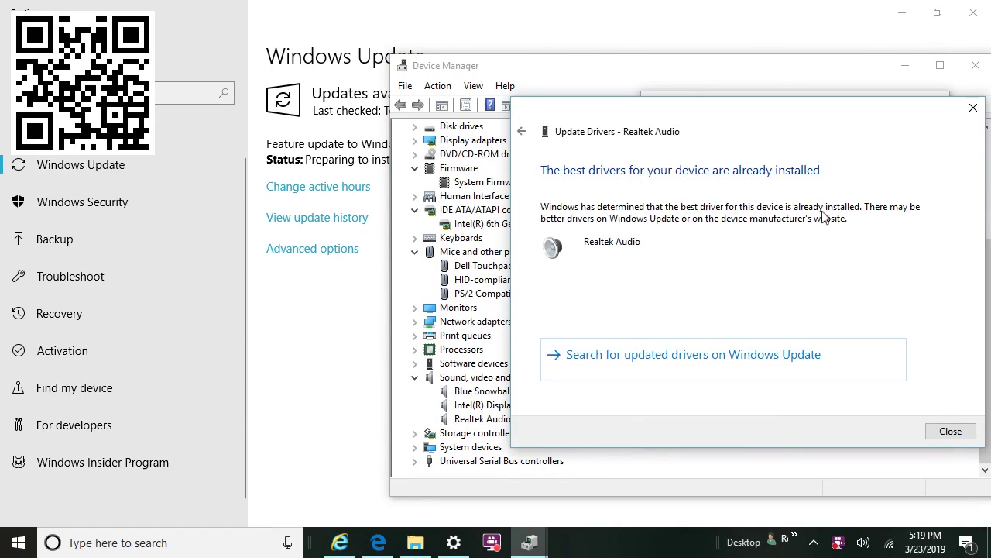
{"action": "left_click", "coordinate": [974, 108]}
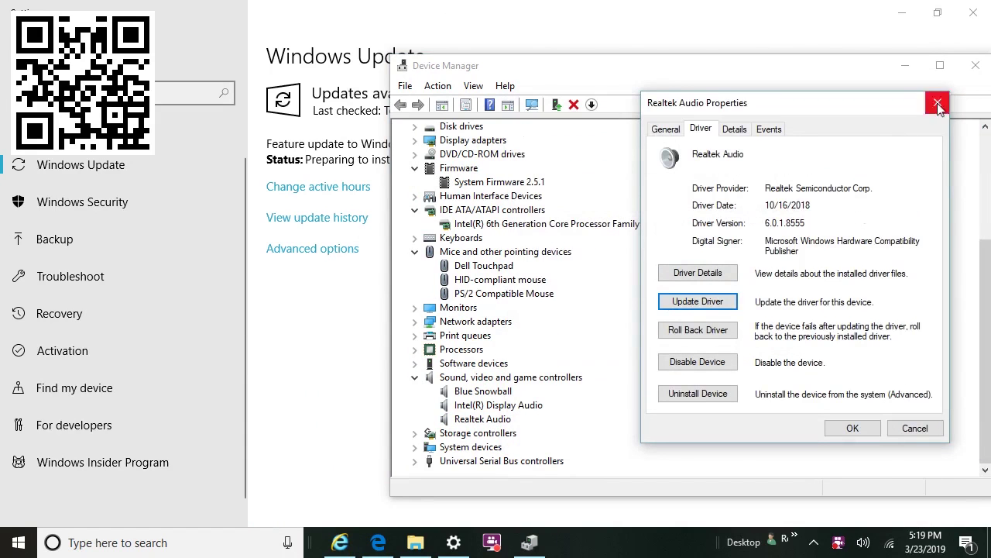
{"action": "left_click", "coordinate": [937, 102]}
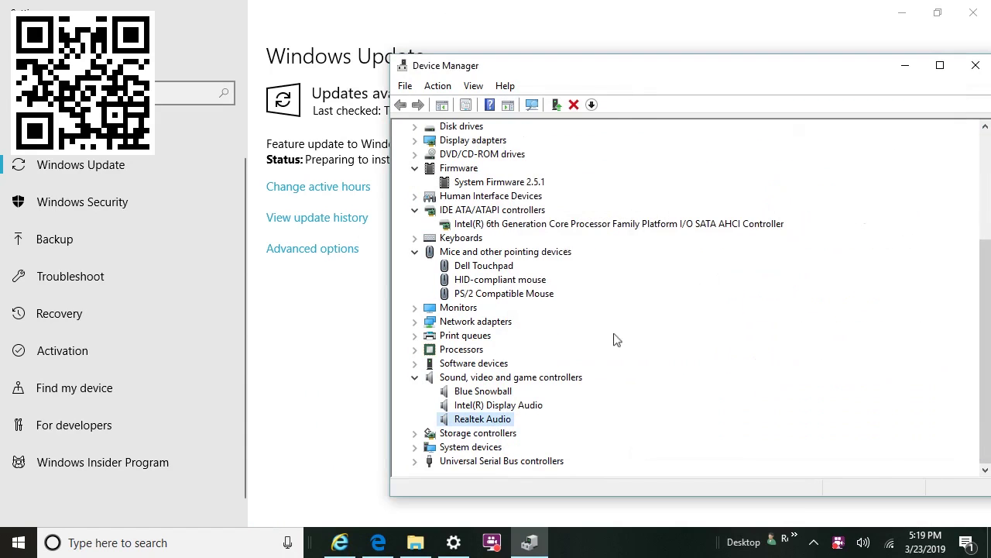
{"action": "left_click", "coordinate": [416, 448]}
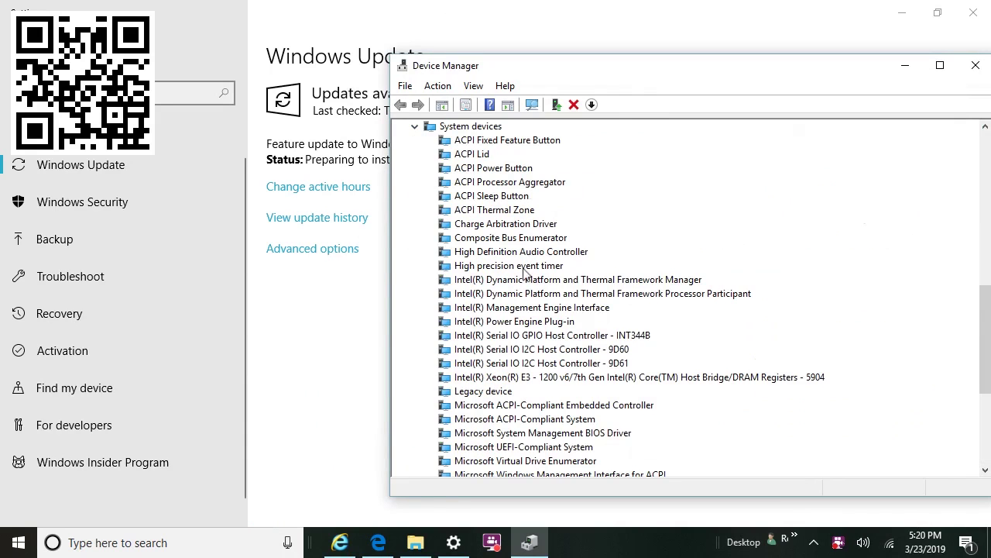
{"action": "scroll", "coordinate": [526, 273], "scroll_direction": "down", "scroll_amount": 5}
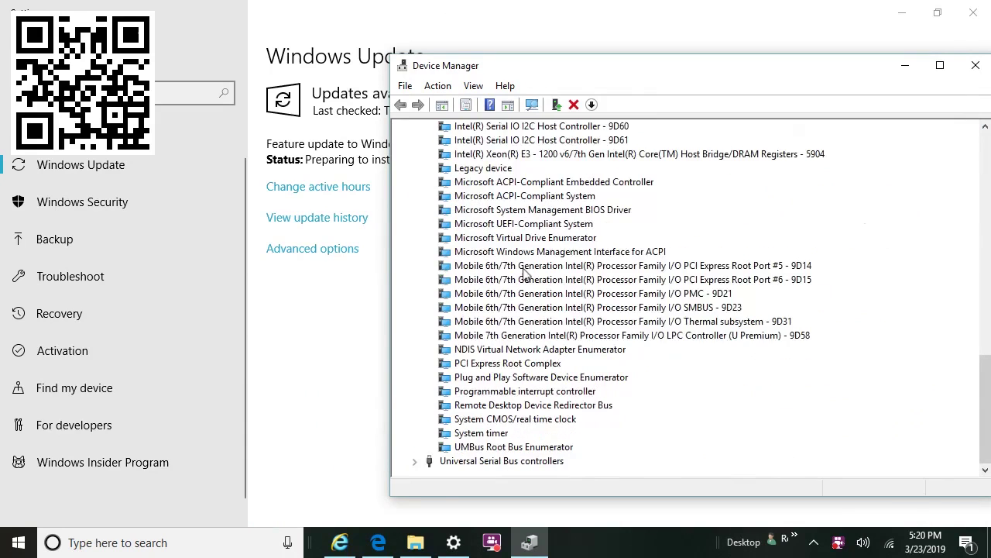
{"action": "scroll", "coordinate": [519, 271], "scroll_direction": "up", "scroll_amount": 7}
{"action": "scroll", "coordinate": [500, 260], "scroll_direction": "down", "scroll_amount": 5}
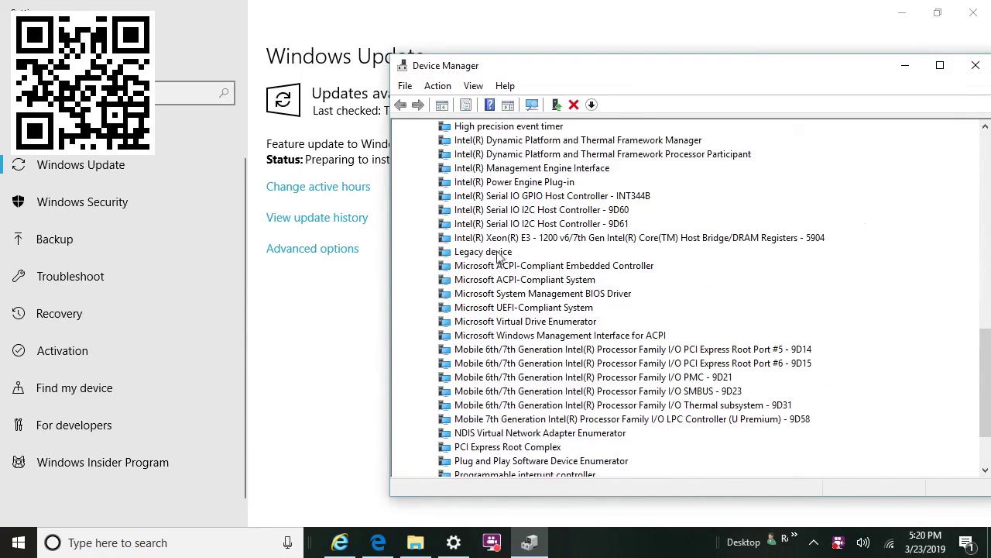
{"action": "scroll", "coordinate": [549, 326], "scroll_direction": "down", "scroll_amount": 2}
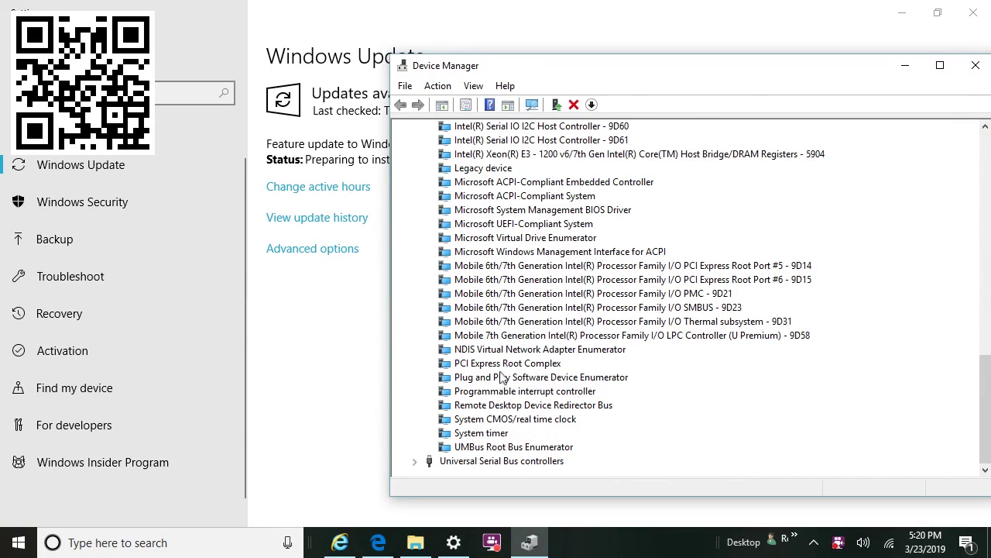
{"action": "scroll", "coordinate": [594, 378], "scroll_direction": "up", "scroll_amount": 2}
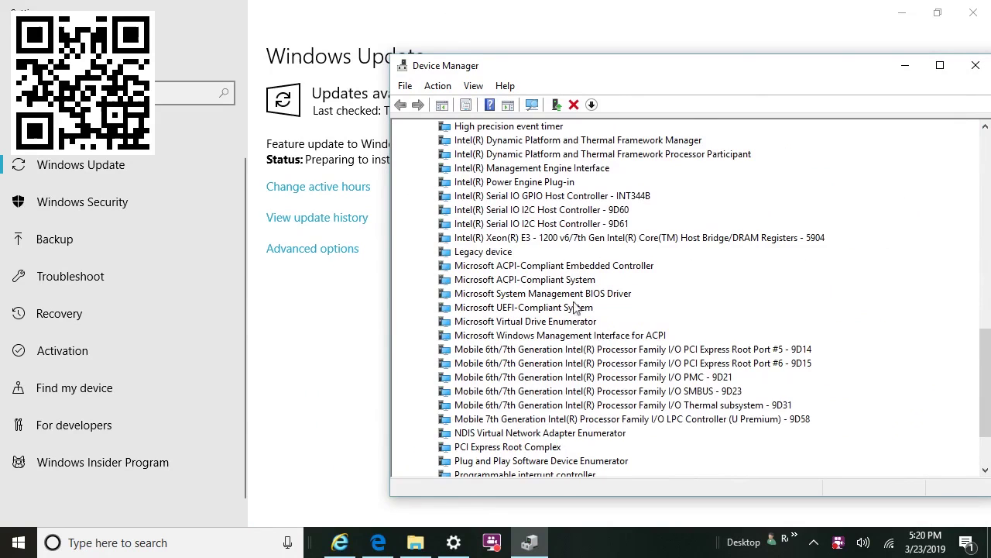
Step: Review PCI Express Root Port #5 - 9D14's Resources, Events, Details and Driver (INTEL 10.1.1.38) tabs
{"action": "right_click", "coordinate": [605, 349]}
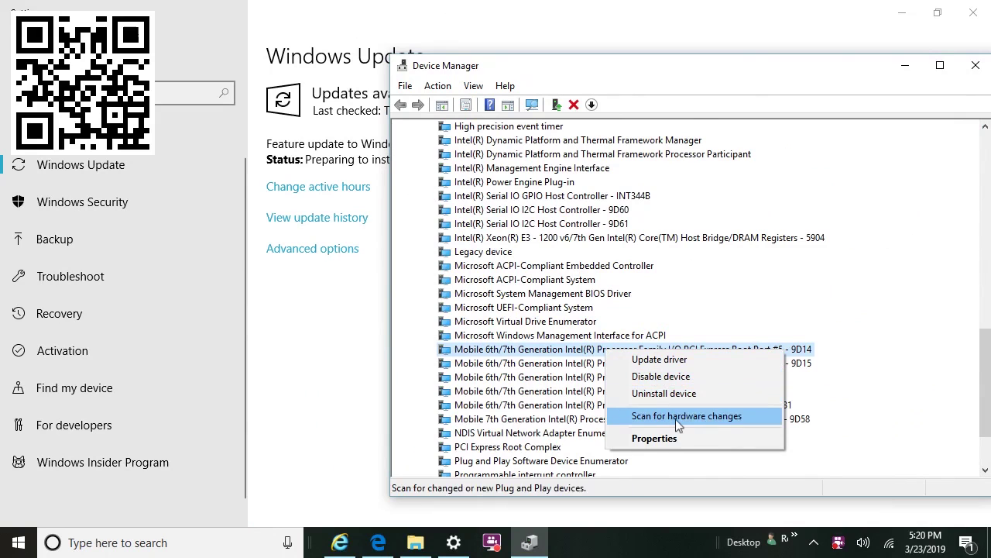
{"action": "left_click", "coordinate": [658, 438]}
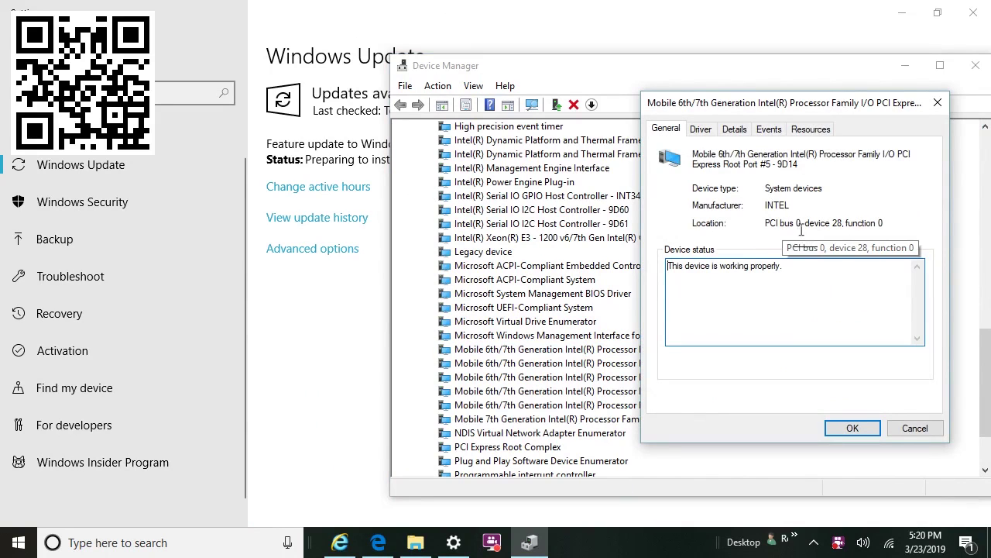
{"action": "left_click", "coordinate": [810, 132]}
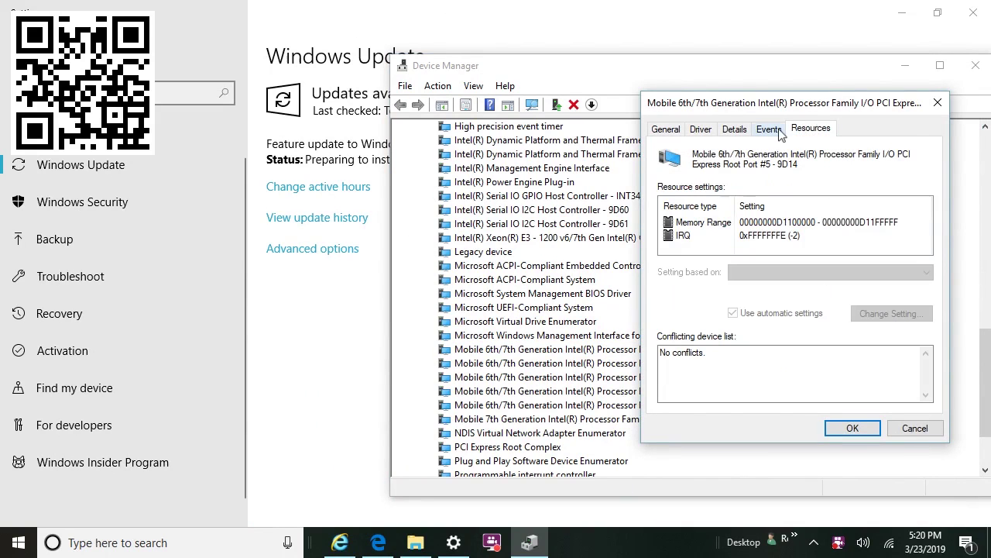
{"action": "left_click", "coordinate": [773, 132]}
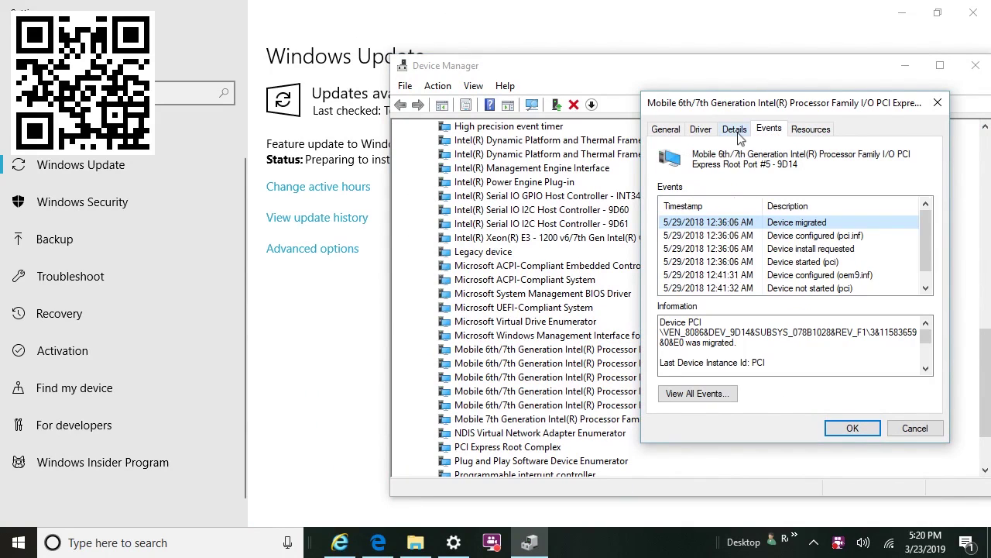
{"action": "left_click", "coordinate": [738, 132]}
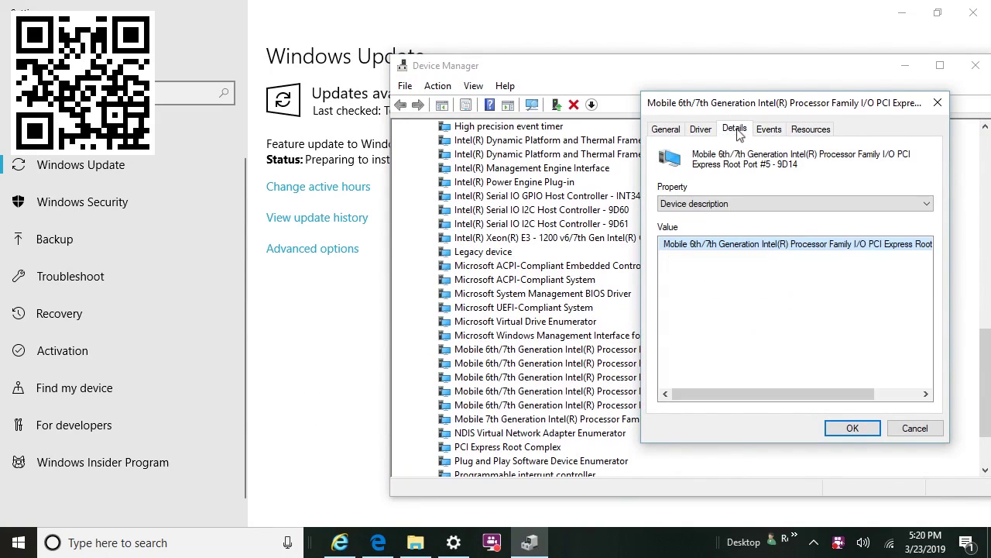
{"action": "left_click", "coordinate": [769, 130]}
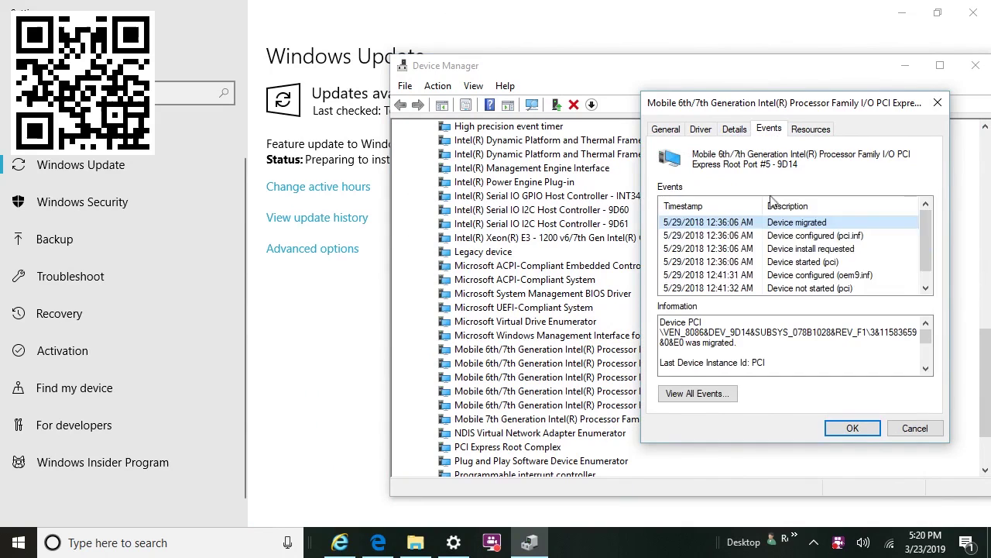
{"action": "scroll", "coordinate": [871, 243], "scroll_direction": "down", "scroll_amount": 1}
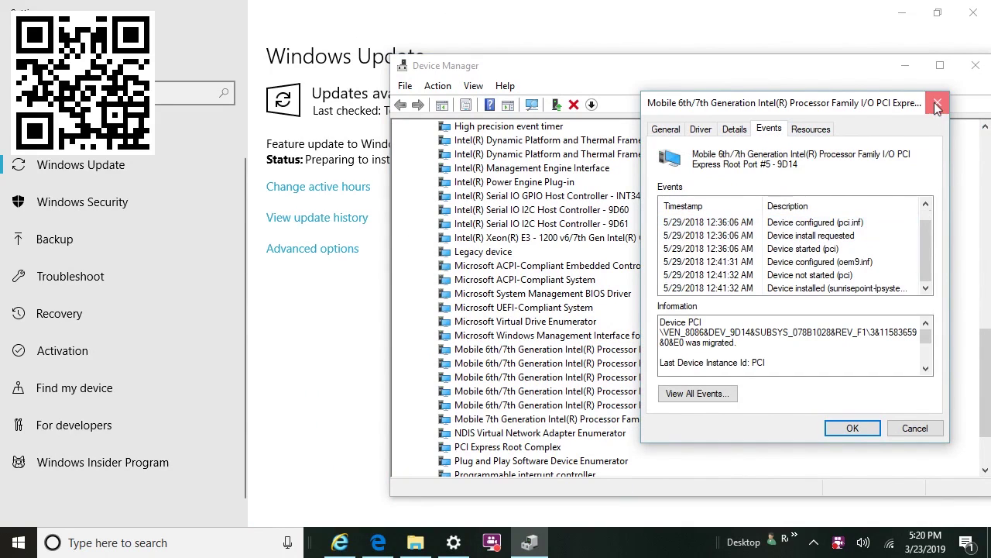
{"action": "left_click", "coordinate": [700, 129]}
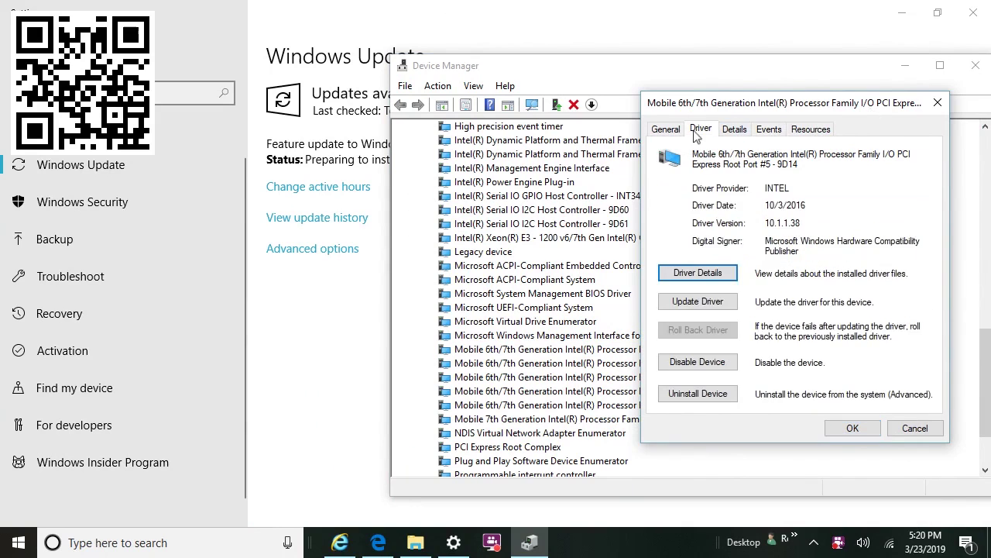
Step: Search automatically for a newer Root Port #5 driver, confirm it's already the best, then close the wizard
{"action": "left_click", "coordinate": [701, 303]}
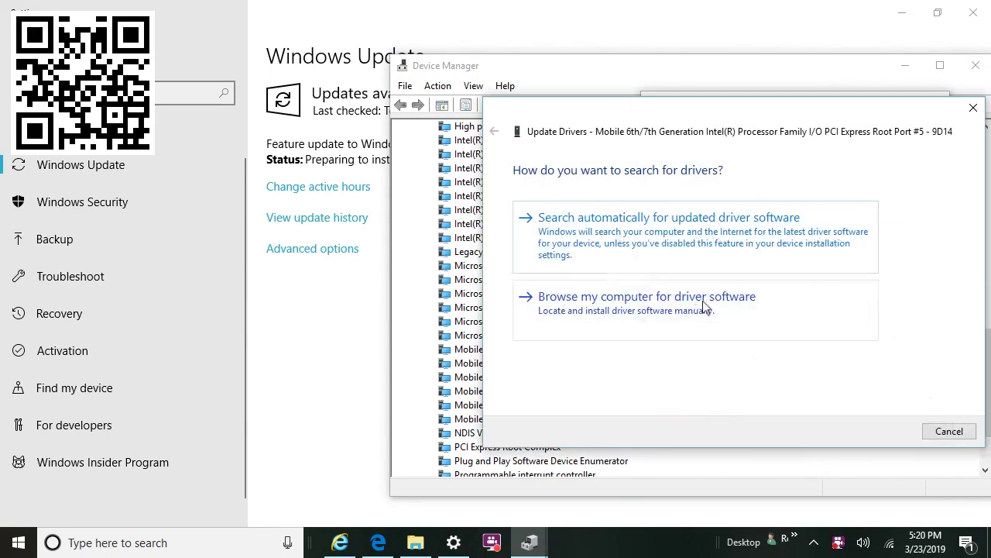
{"action": "left_click", "coordinate": [658, 222]}
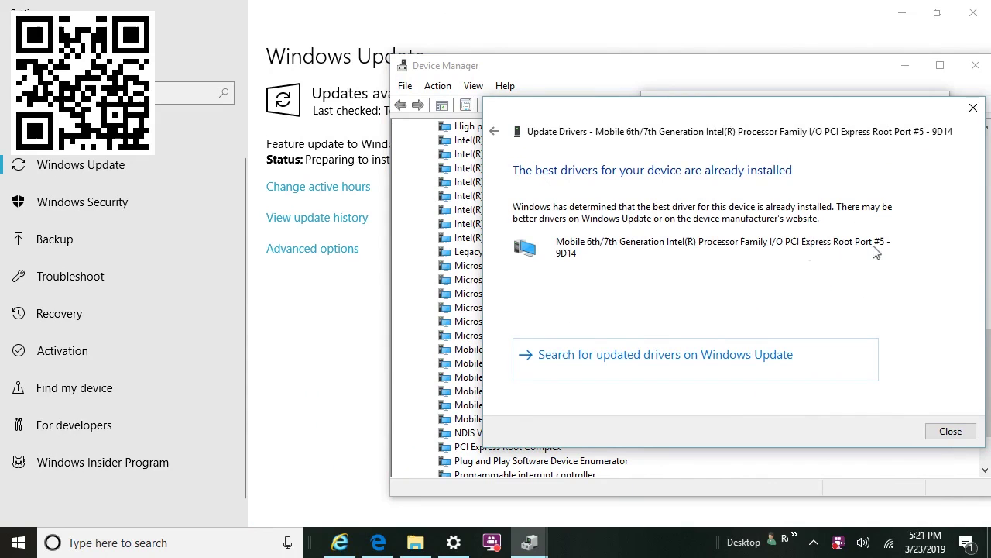
{"action": "left_click", "coordinate": [973, 110]}
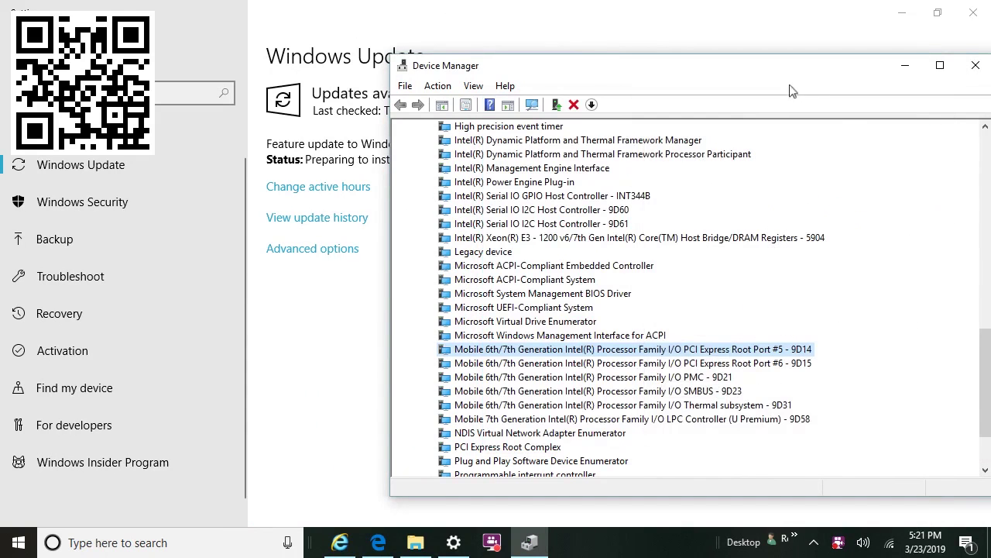
Step: Move Device Manager higher over Windows Update and collapse the System devices category
{"action": "left_click_drag", "start_coordinate": [730, 74], "coordinate": [598, 302]}
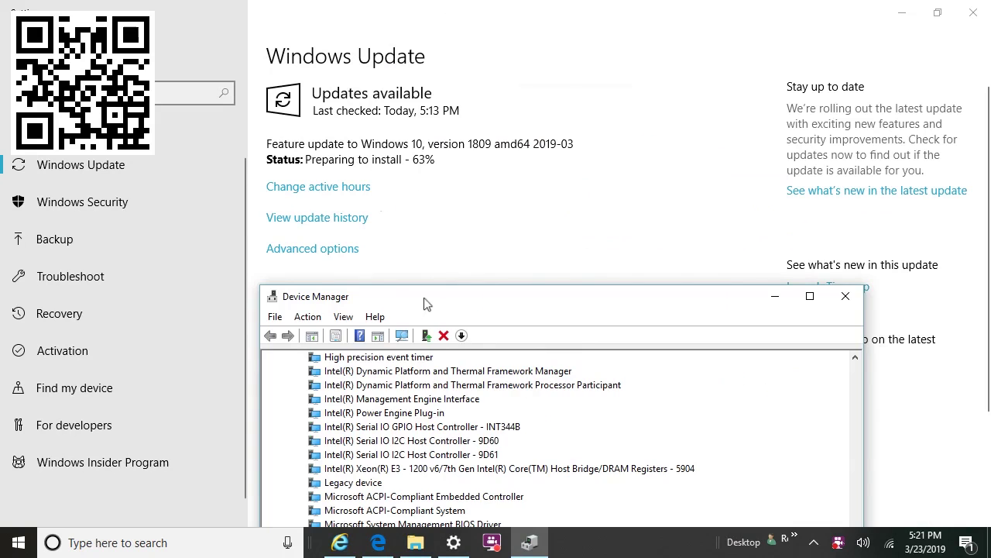
{"action": "left_click_drag", "start_coordinate": [427, 303], "coordinate": [432, 240]}
{"action": "scroll", "coordinate": [427, 316], "scroll_direction": "up", "scroll_amount": 5}
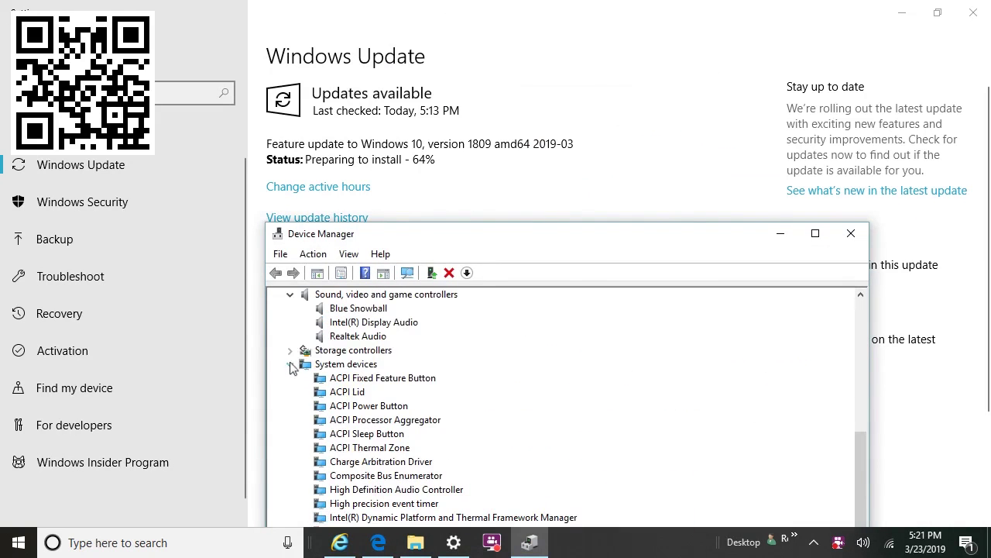
{"action": "left_click", "coordinate": [292, 367]}
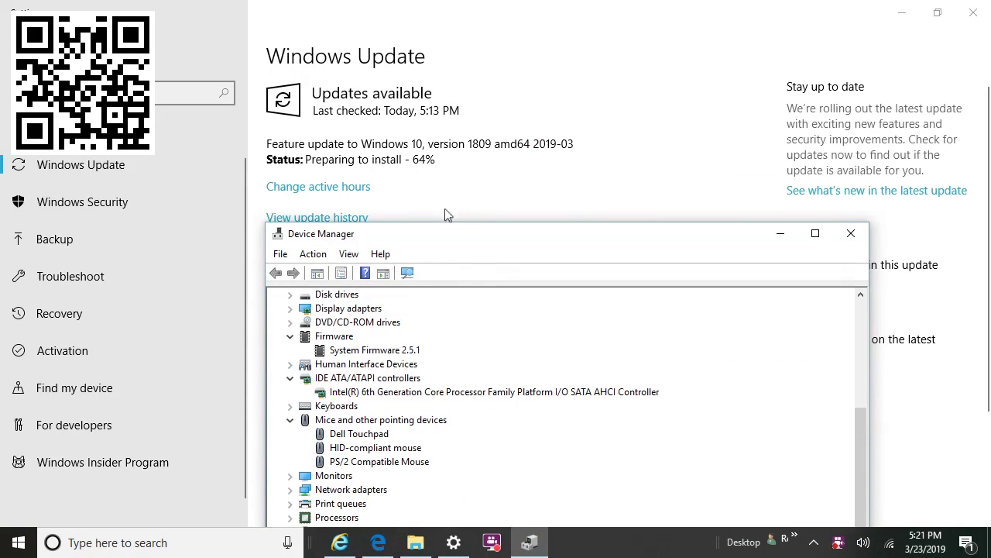
Step: Move Device Manager to the upper right, leaving the Windows Update page fully visible
{"action": "left_click_drag", "start_coordinate": [410, 232], "coordinate": [756, 72]}
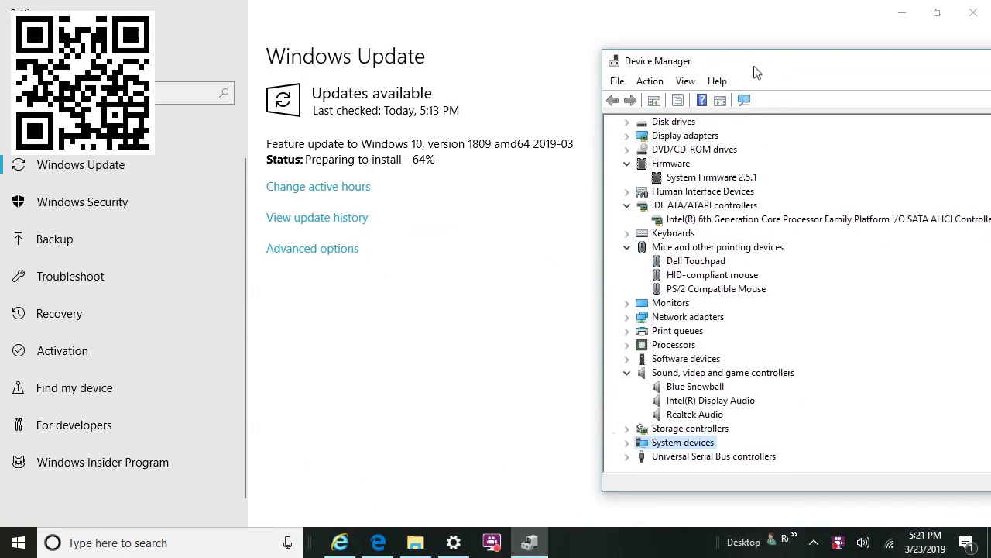